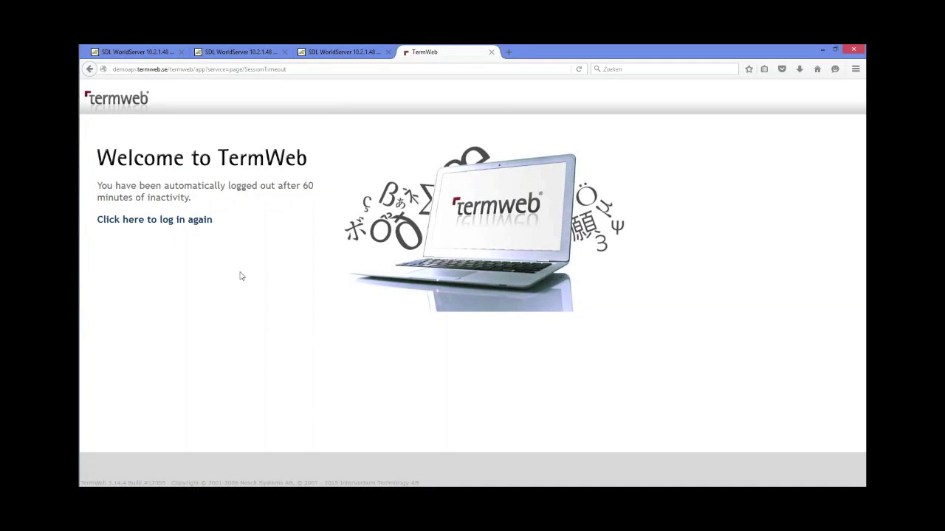
- Log in to TermWeb again for the client crosslang and switch to the demo dictionary that carries a person's name
click(183, 220)
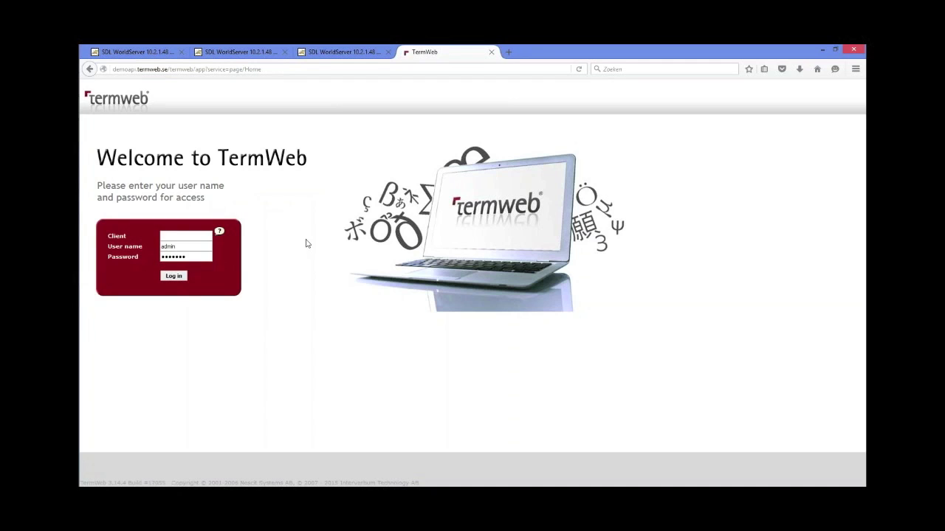
click(184, 236)
text(crosslang)
click(174, 276)
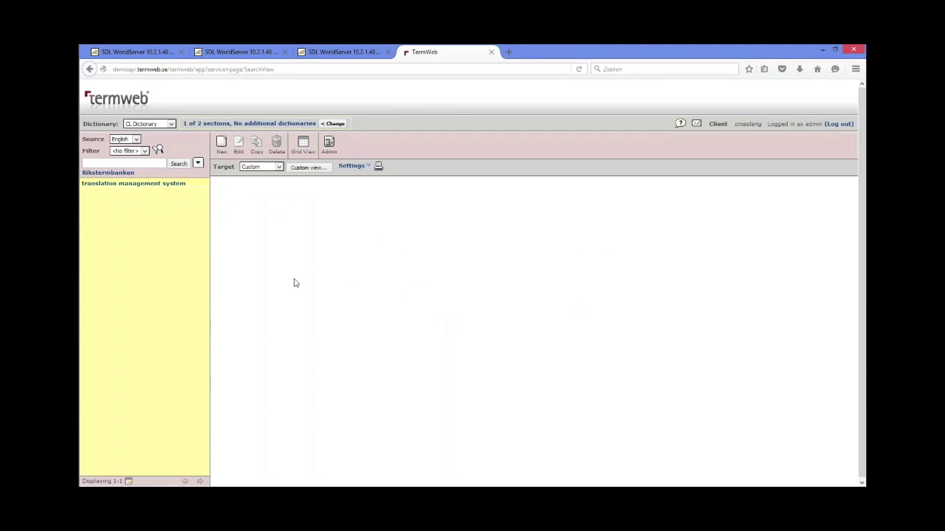
click(170, 125)
click(160, 148)
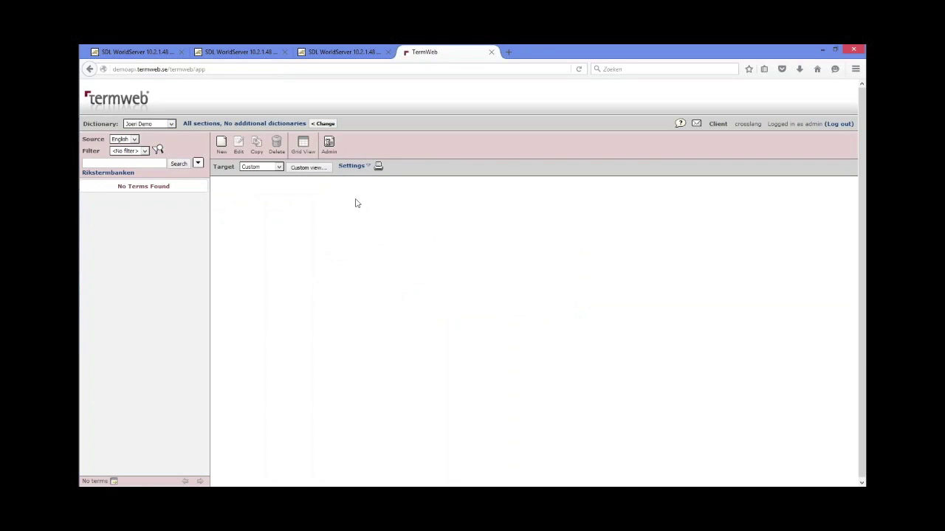
- Open the demo dictionary's definition in the administration area and view the predefined fields available at concept level
click(330, 146)
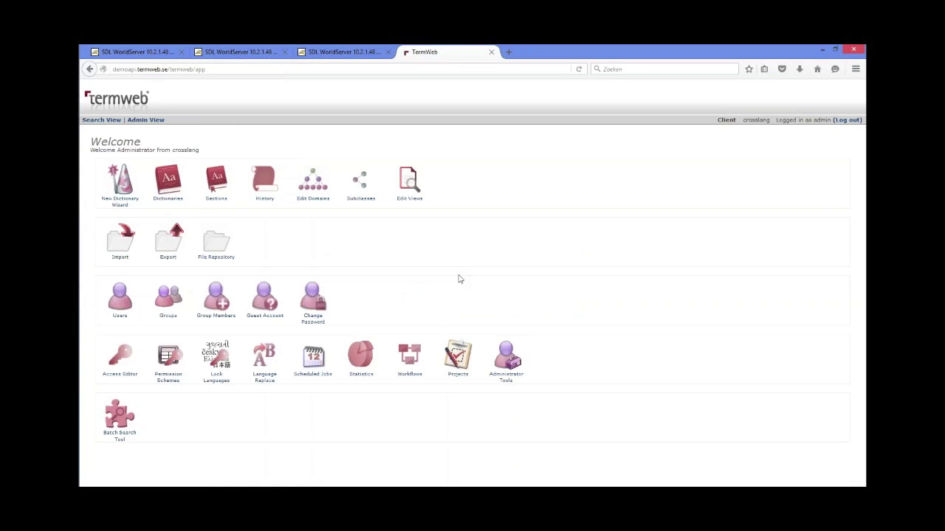
click(173, 186)
click(112, 193)
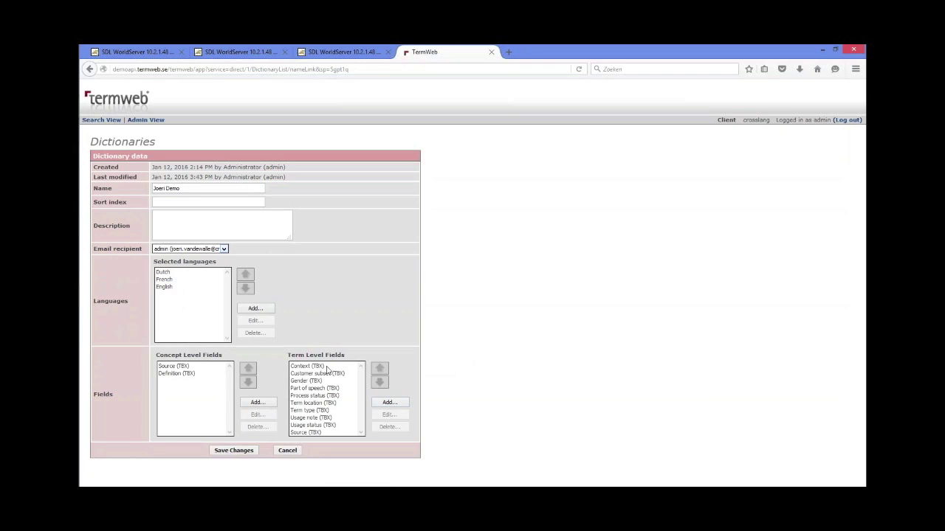
click(257, 403)
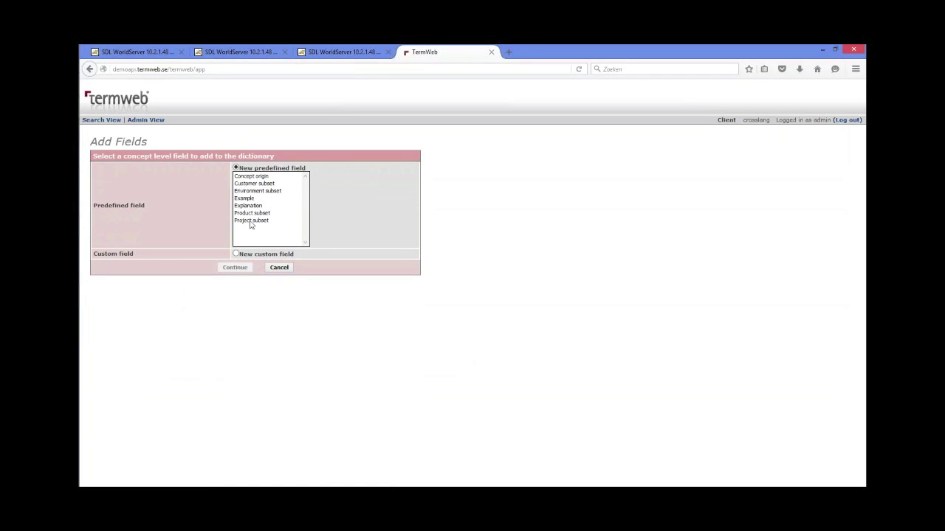
click(281, 268)
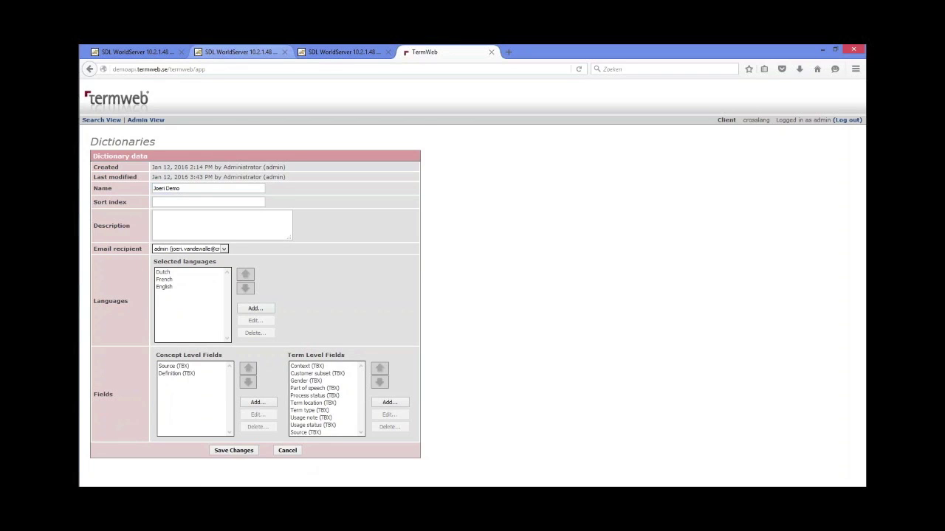
- Leave the dictionary definition without saving and view the list of defined sections in the administration area
click(291, 453)
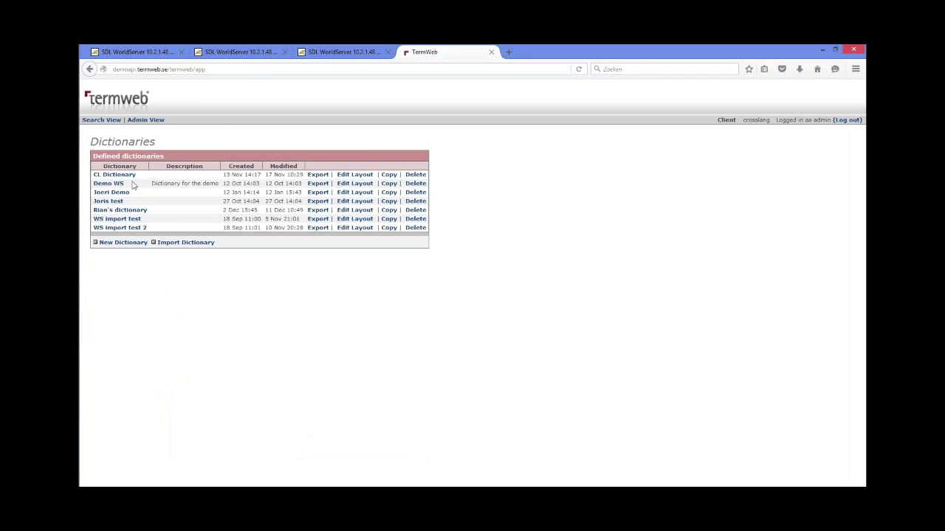
click(152, 122)
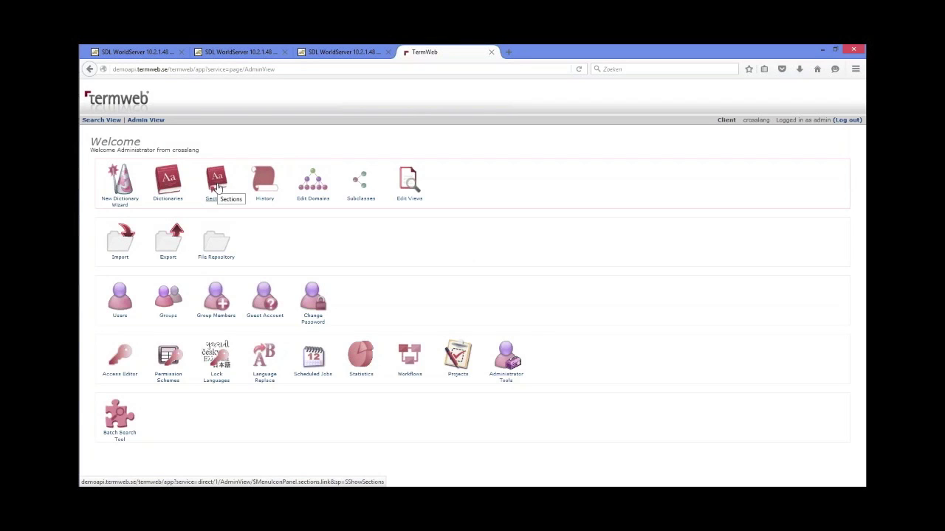
click(219, 181)
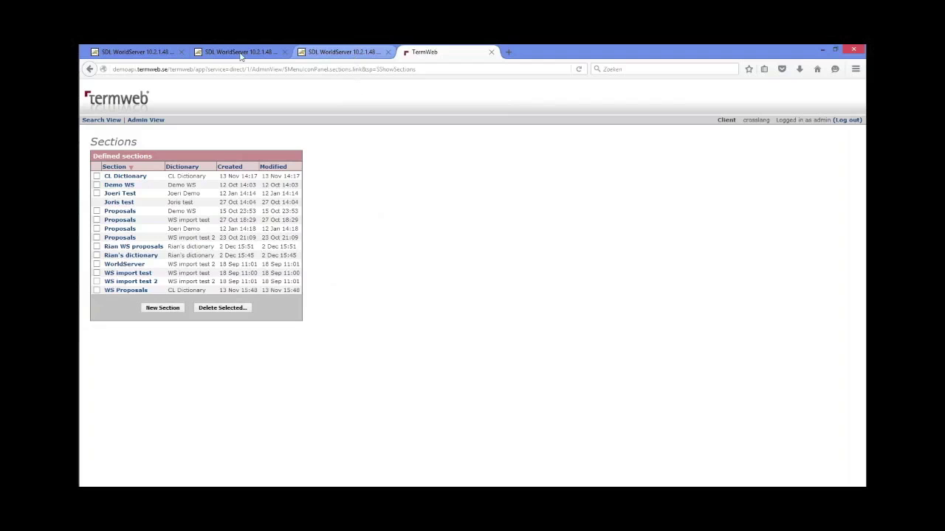
- Switch to SDL WorldServer and open the form for a new term database in Term Database Setup
click(148, 51)
right_click(311, 105)
click(360, 112)
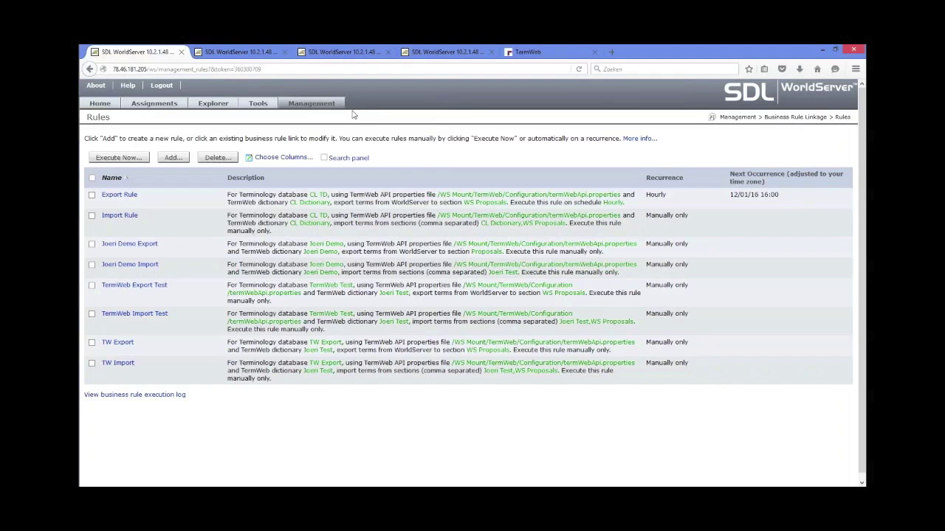
click(252, 53)
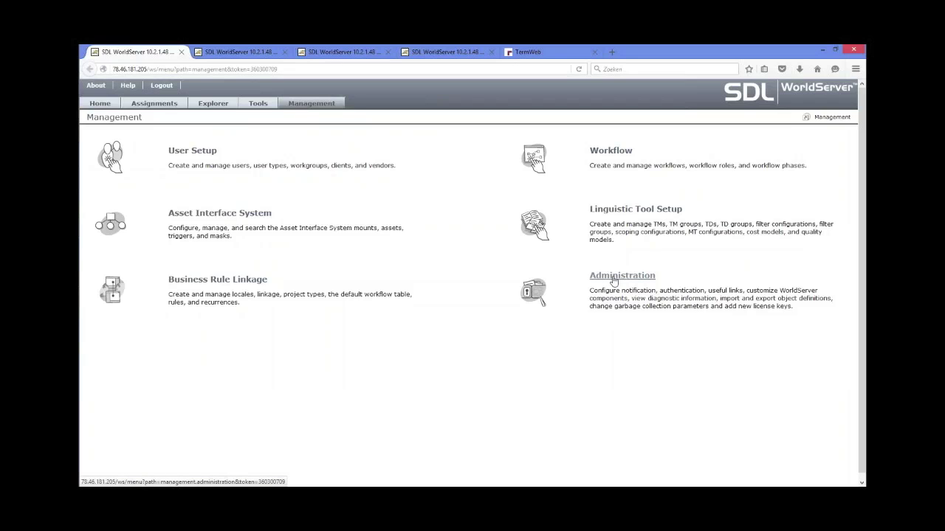
click(616, 211)
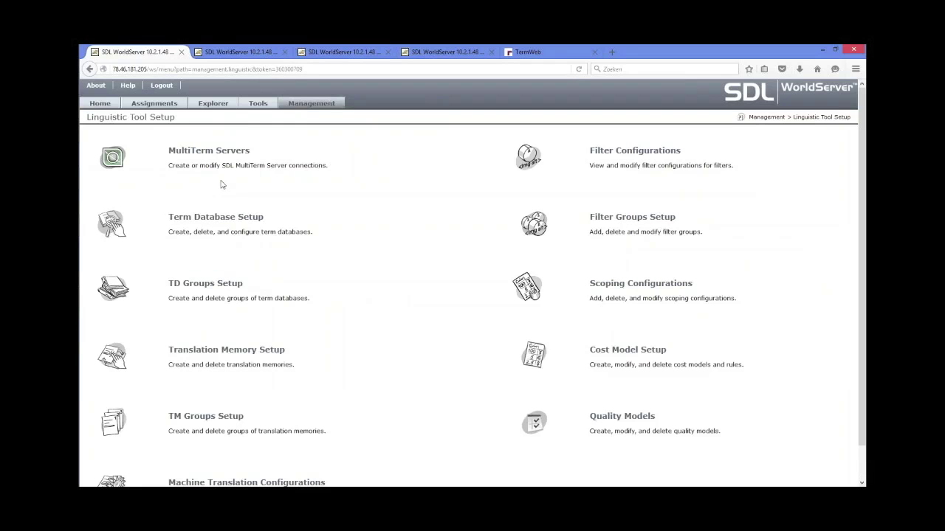
click(205, 217)
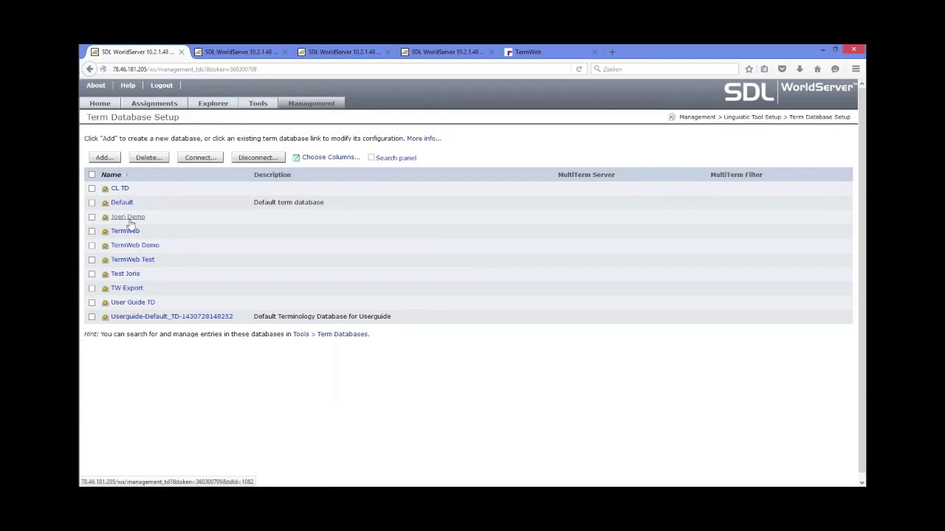
click(111, 160)
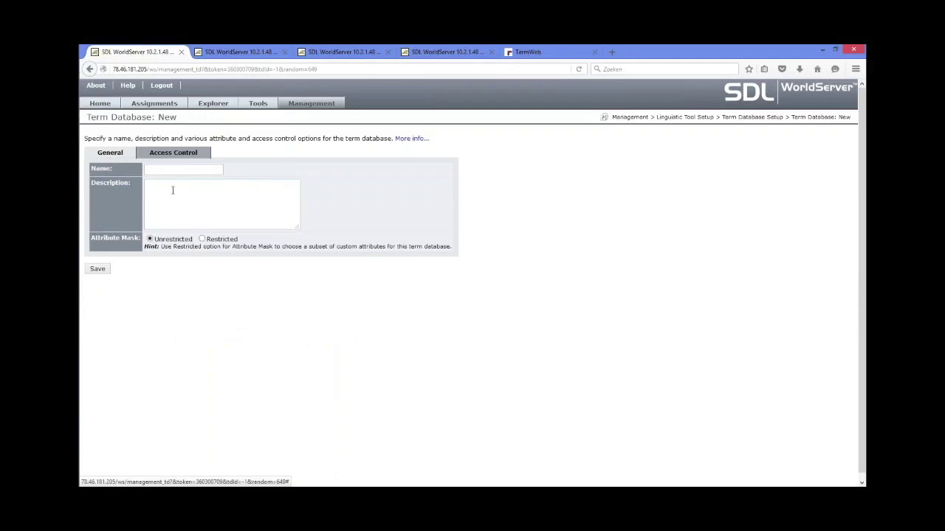
click(177, 170)
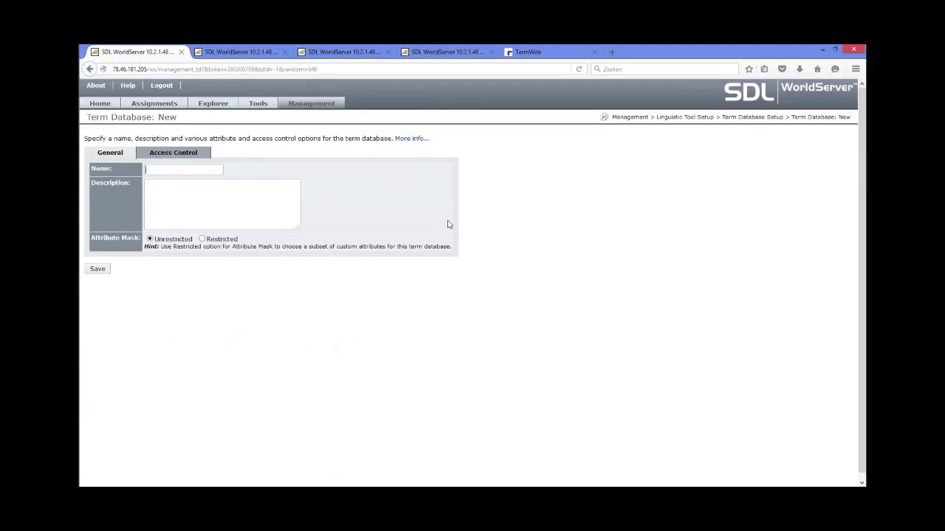
- View the Business Rule Linkage locales and the form for a new locale, and return to the locale list
click(323, 107)
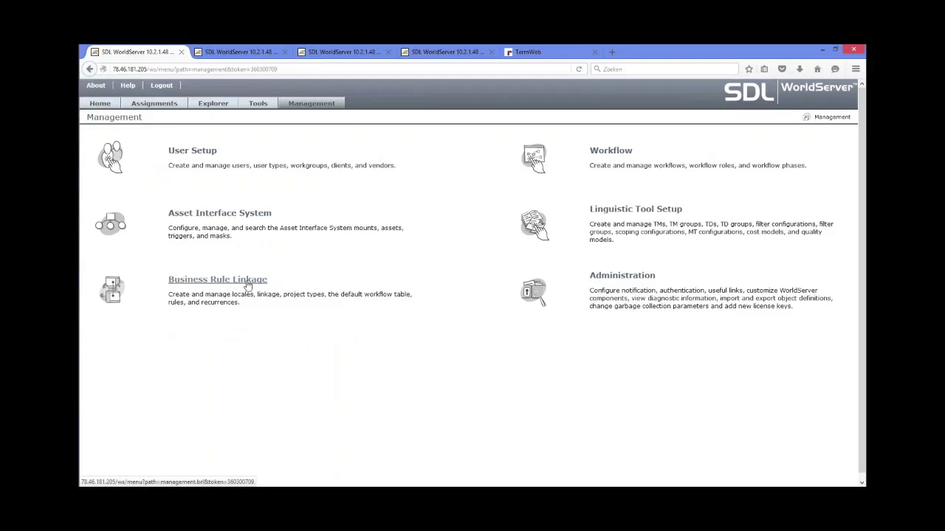
click(248, 286)
click(195, 153)
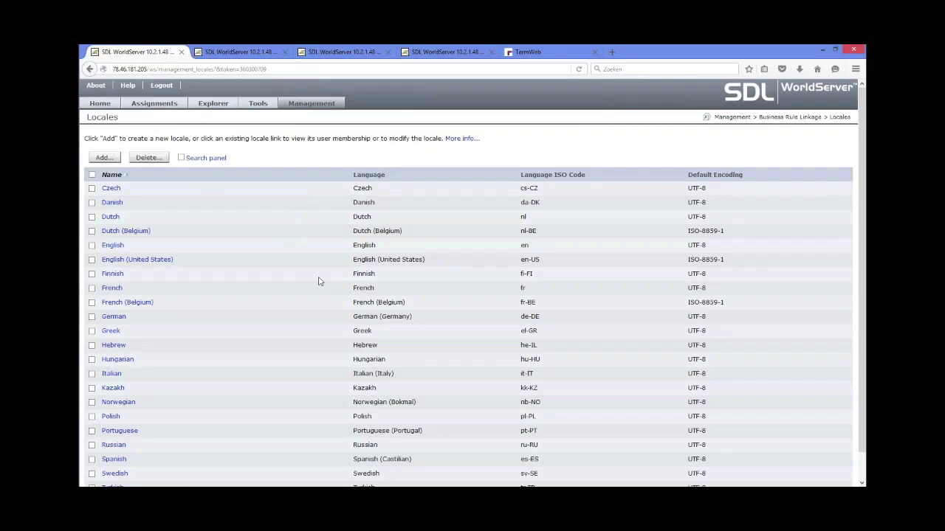
click(104, 158)
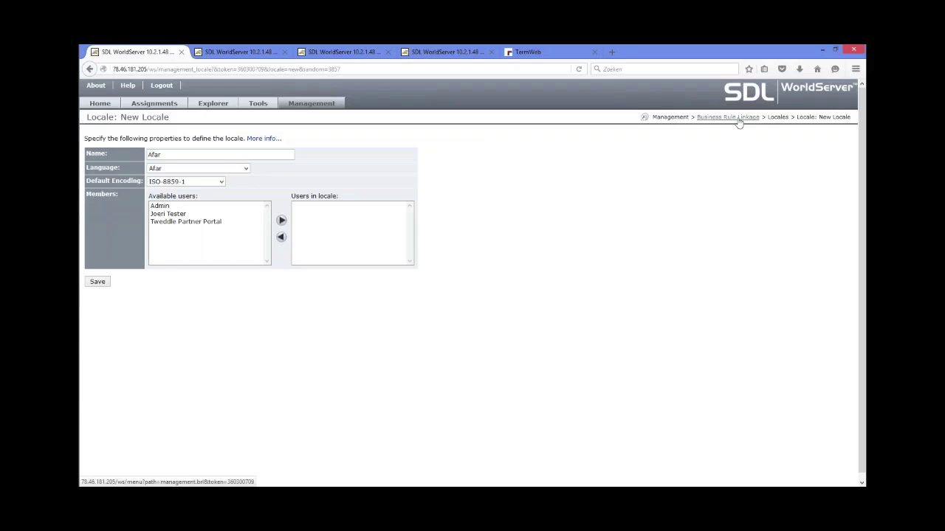
click(778, 118)
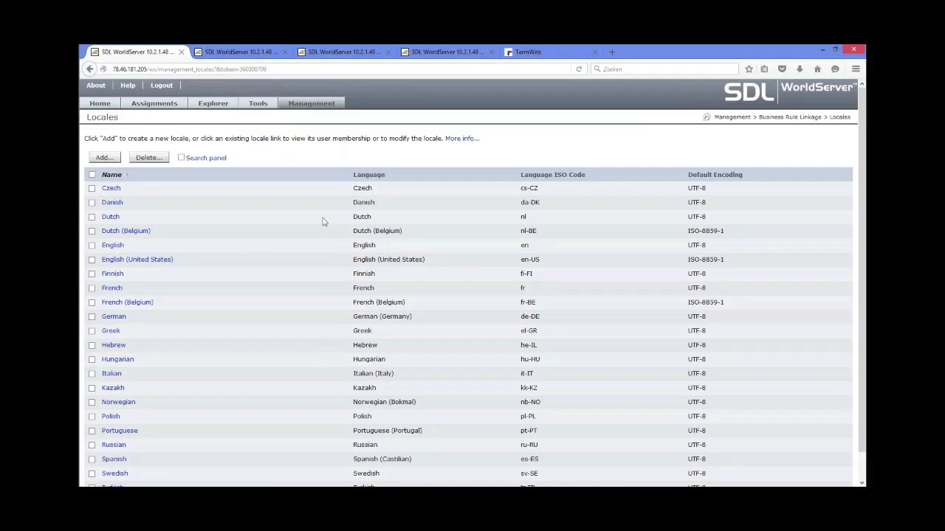
- Show the Attributes component type in the administration's Customization settings and review the custom attributes for TD Entry and TD Term
click(321, 106)
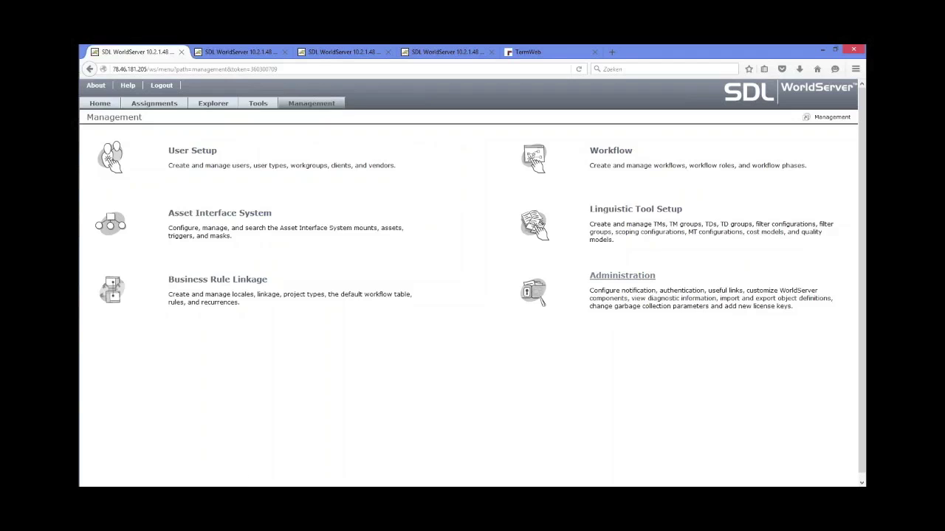
click(635, 279)
click(200, 153)
click(228, 154)
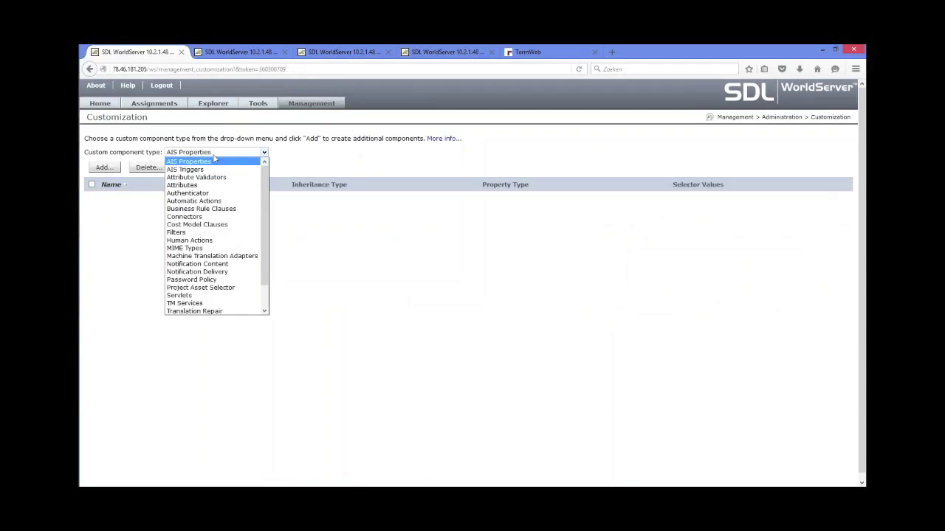
click(208, 189)
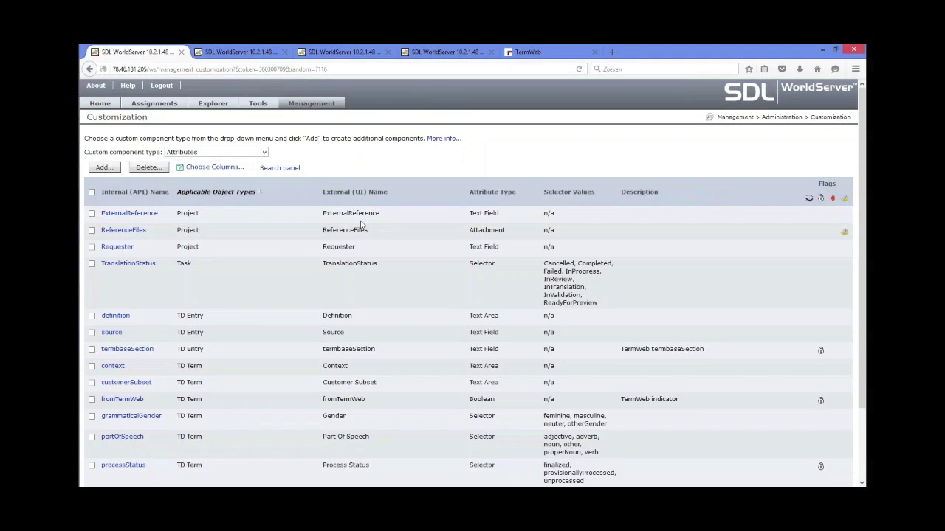
scroll(361, 225, down, 1)
scroll(360, 229, down, 2)
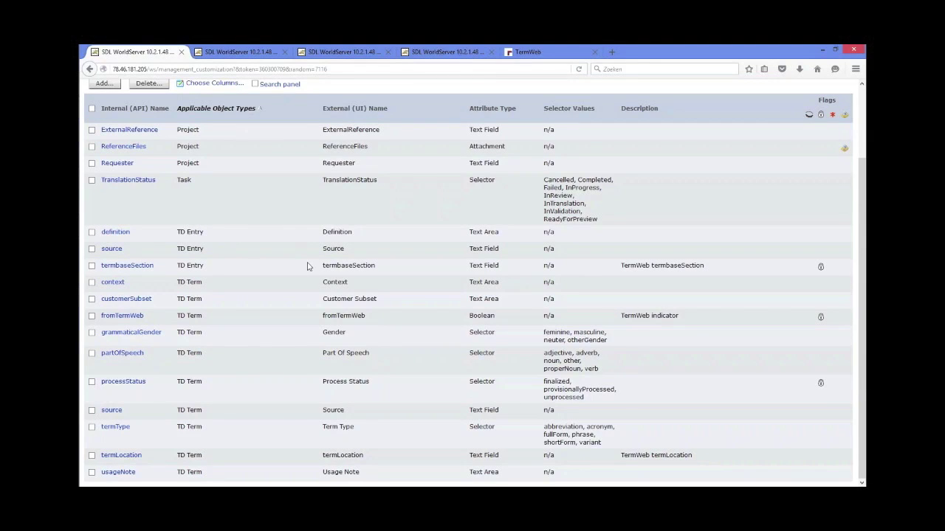
scroll(309, 266, up, 1)
- Start a new custom attribute in an enlarged form and set its applicable object type to TD Entry
click(104, 169)
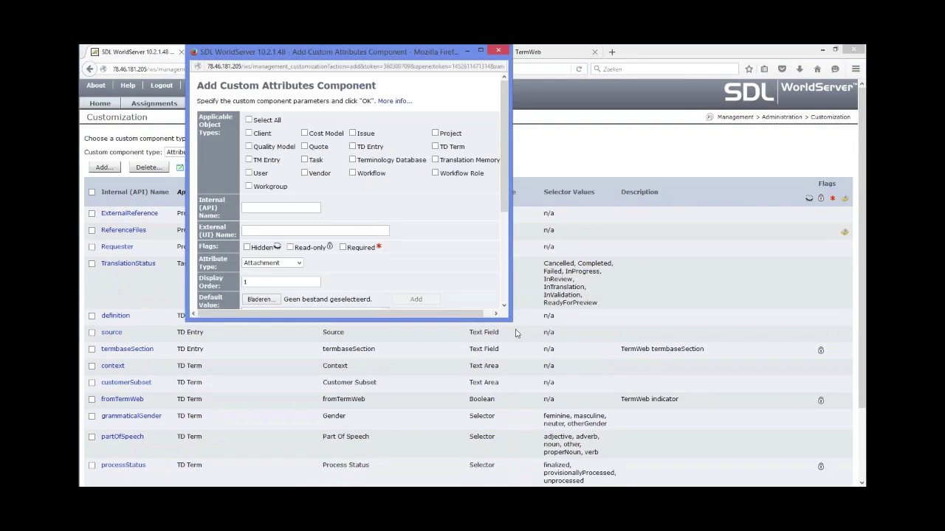
drag(511, 321, 631, 384)
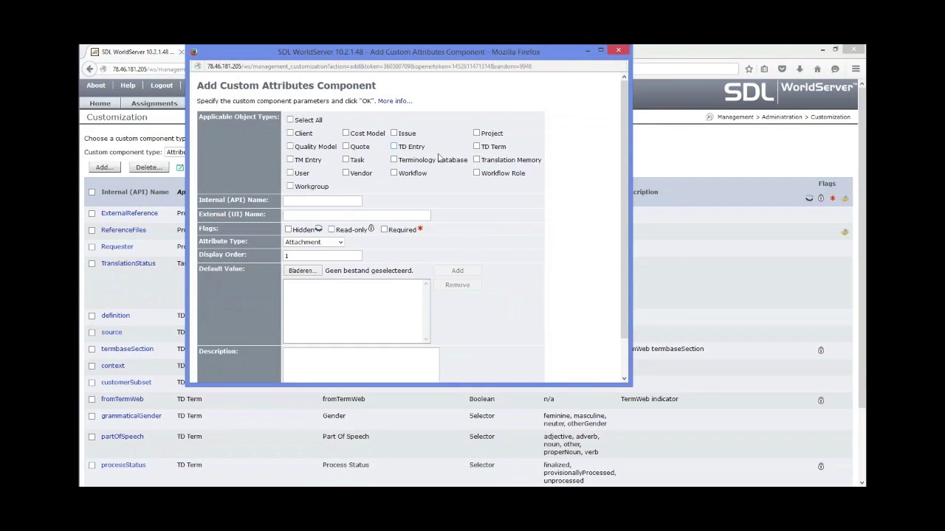
click(477, 147)
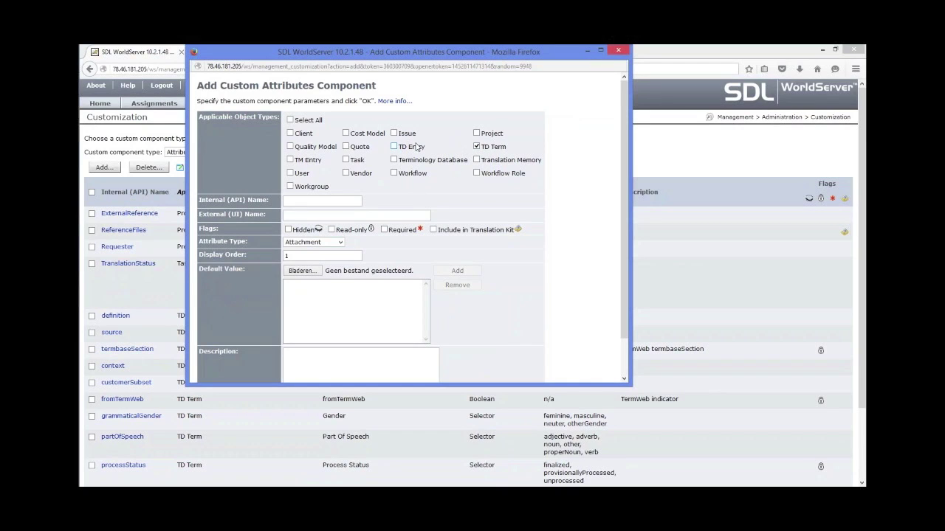
click(478, 147)
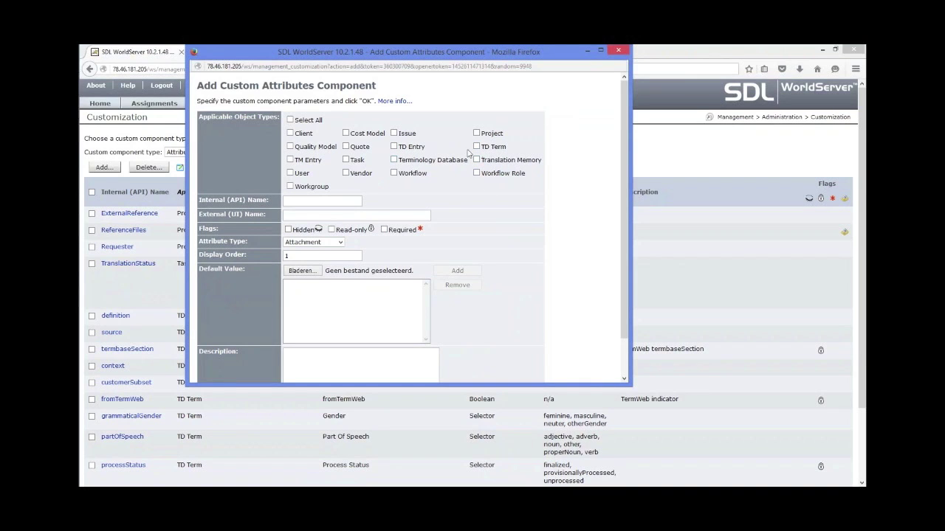
click(395, 147)
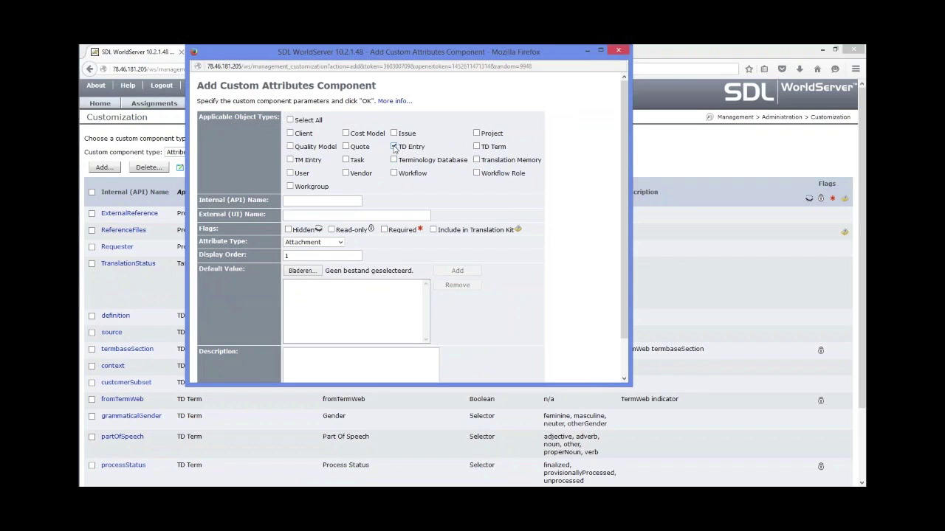
- Try the internal name "definition" and the attribute type Text Area for the new custom attribute, and cancel it
click(345, 204)
text(def)
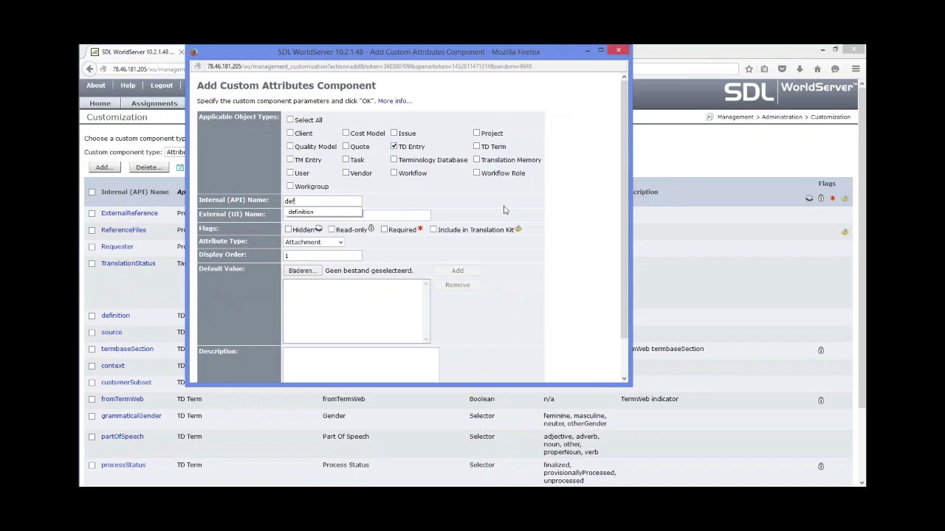
click(353, 212)
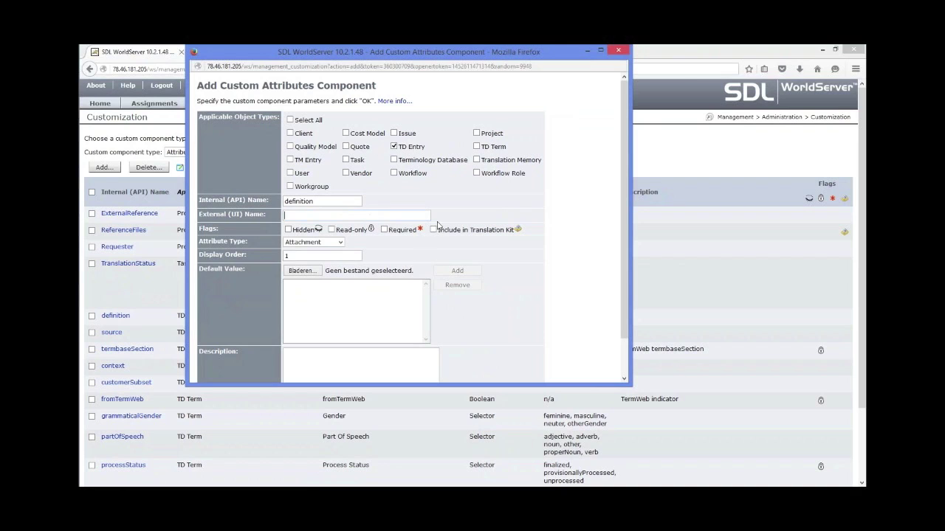
click(340, 243)
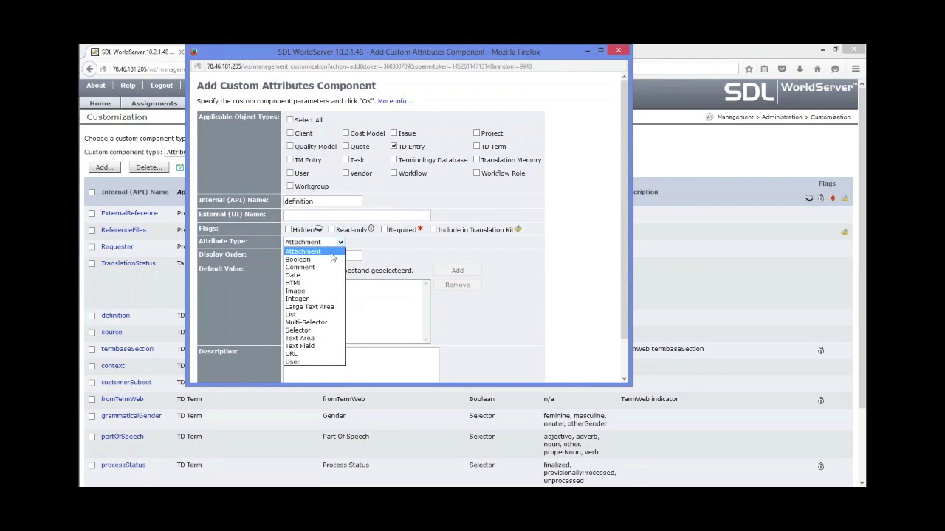
click(323, 340)
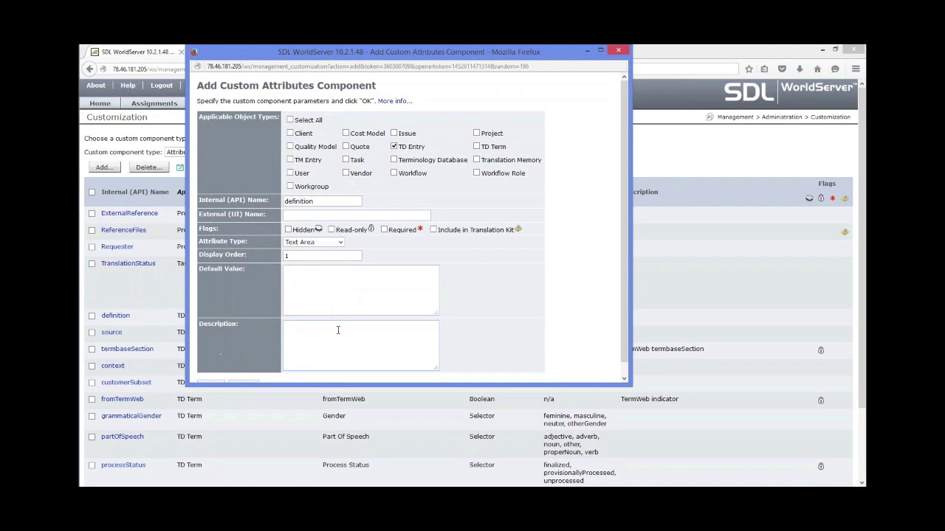
drag(623, 257, 624, 269)
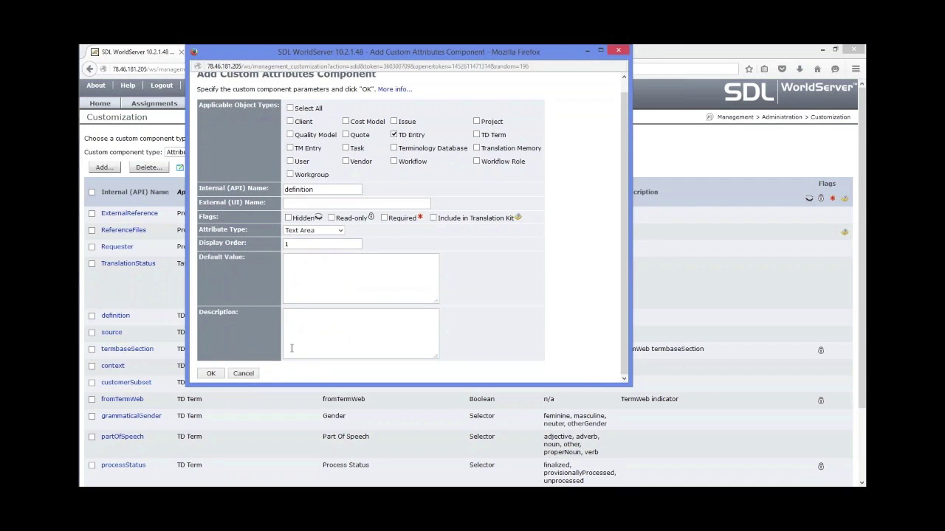
click(243, 374)
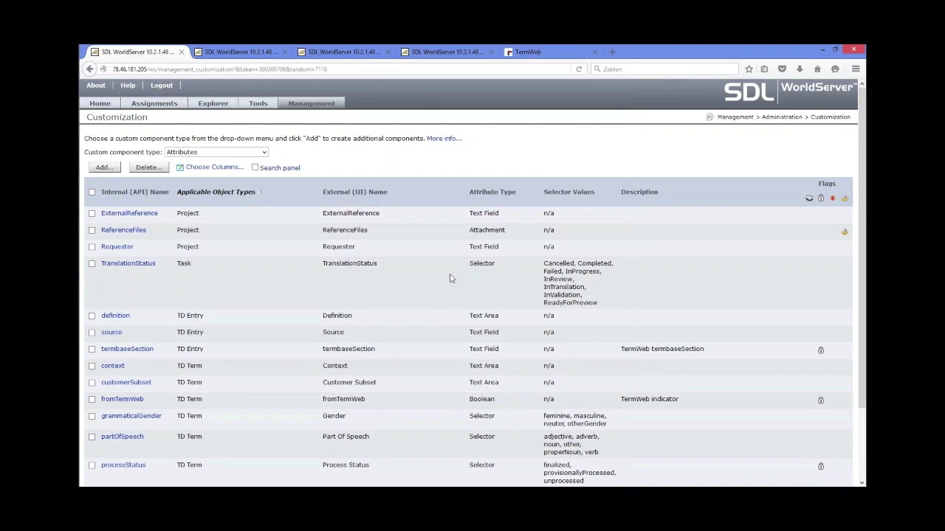
- Examine the TD Entry and TD Term custom attributes in the list, highlighting the termbaseSection attribute
scroll(452, 279, down, 1)
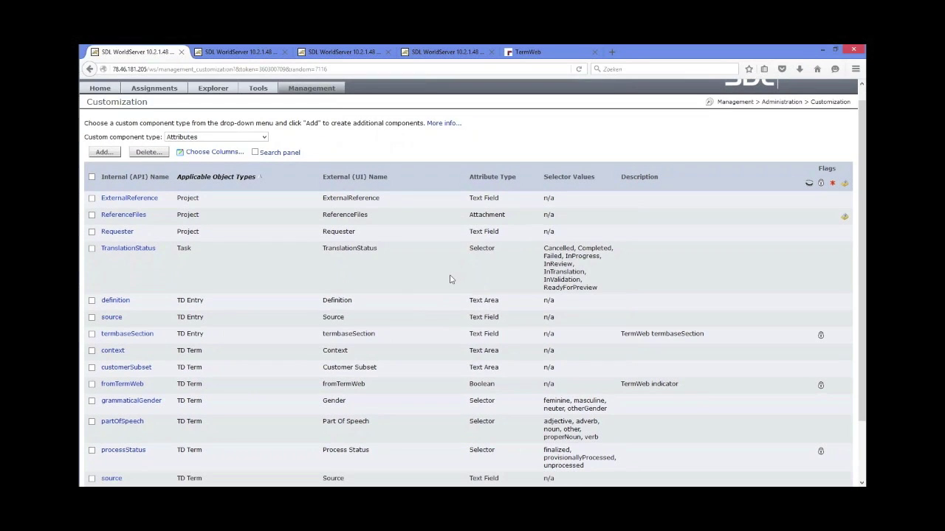
scroll(452, 279, down, 1)
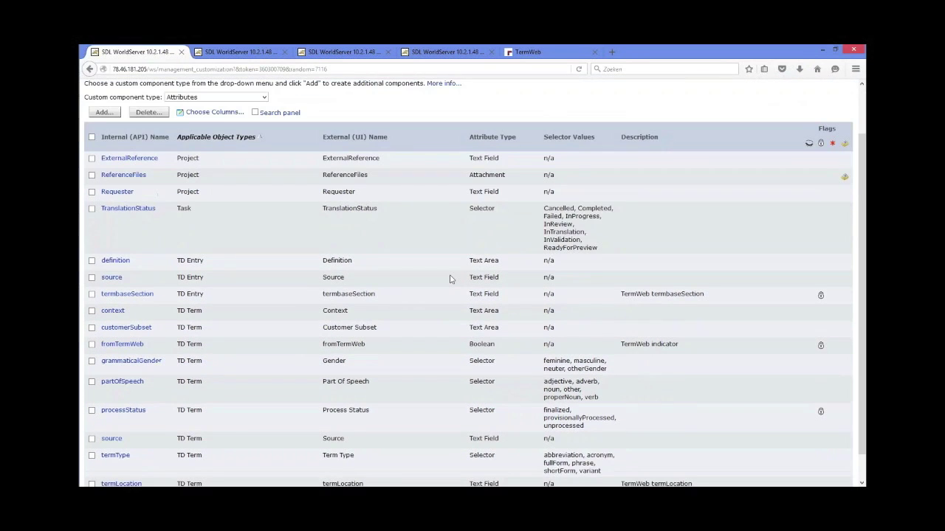
scroll(449, 279, down, 1)
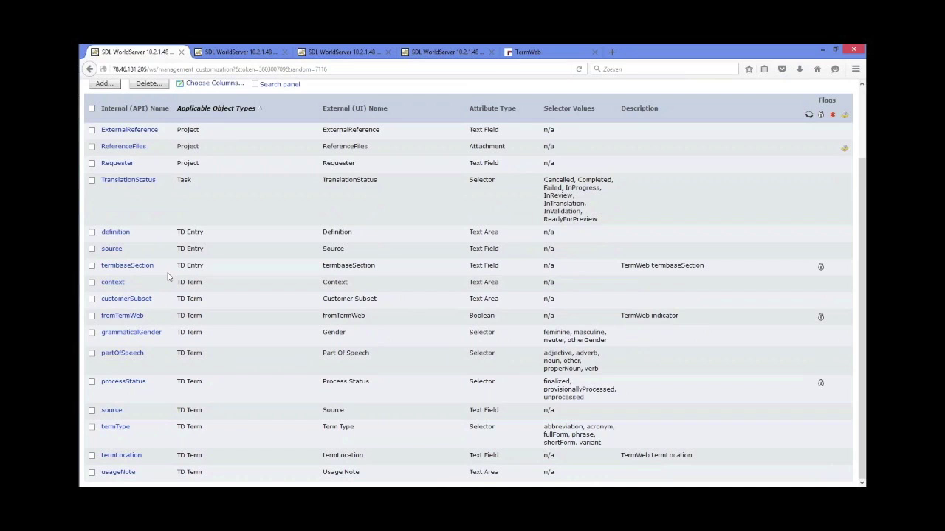
drag(160, 269, 102, 269)
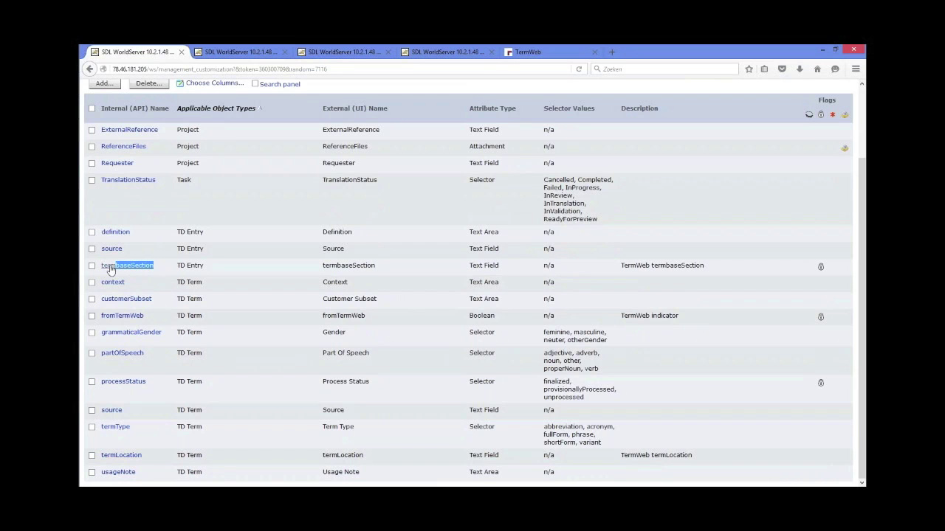
click(161, 271)
scroll(561, 170, up, 2)
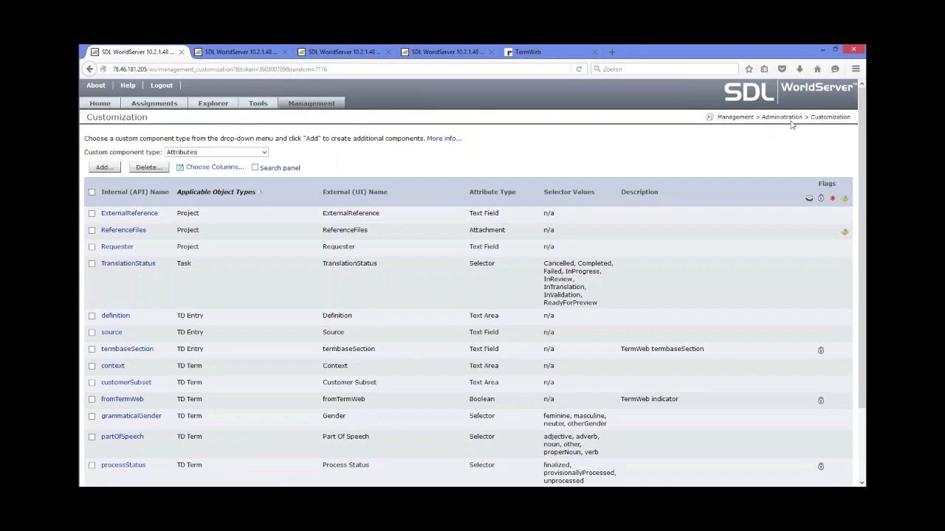
- Show the AIS Mounts list of the Asset Interface System and bring up the Explorer in a separate browser tab
click(738, 118)
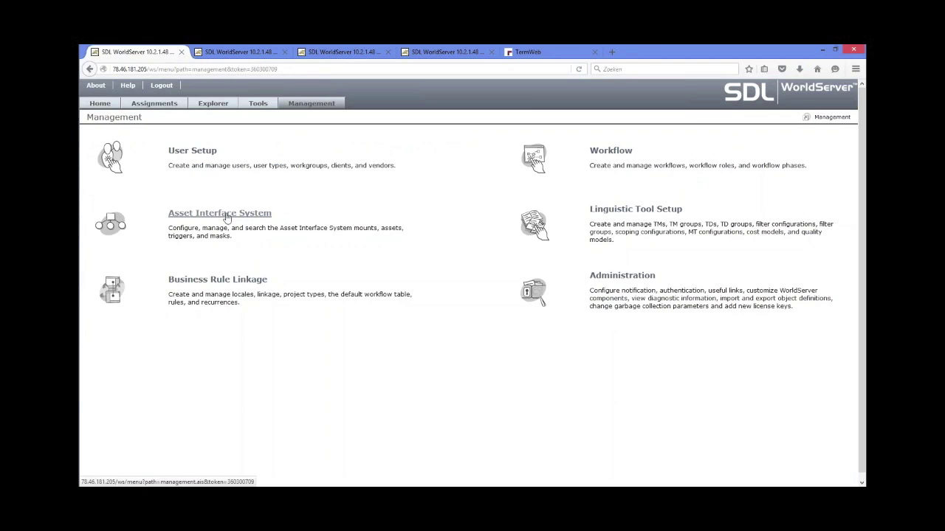
click(234, 214)
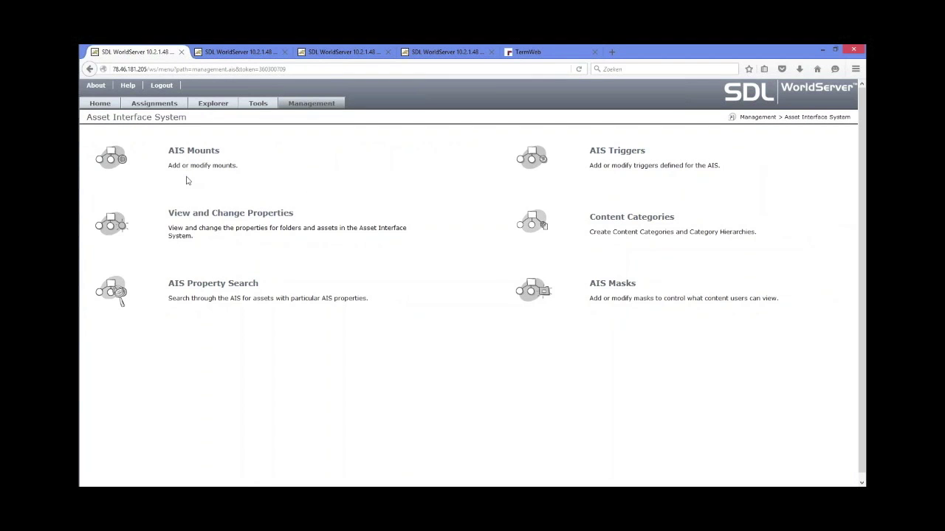
click(197, 152)
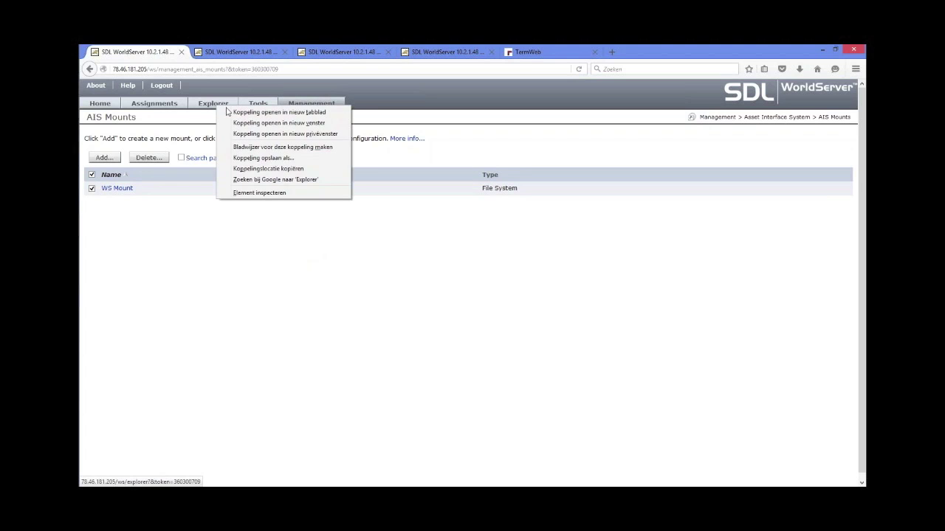
click(279, 112)
click(238, 54)
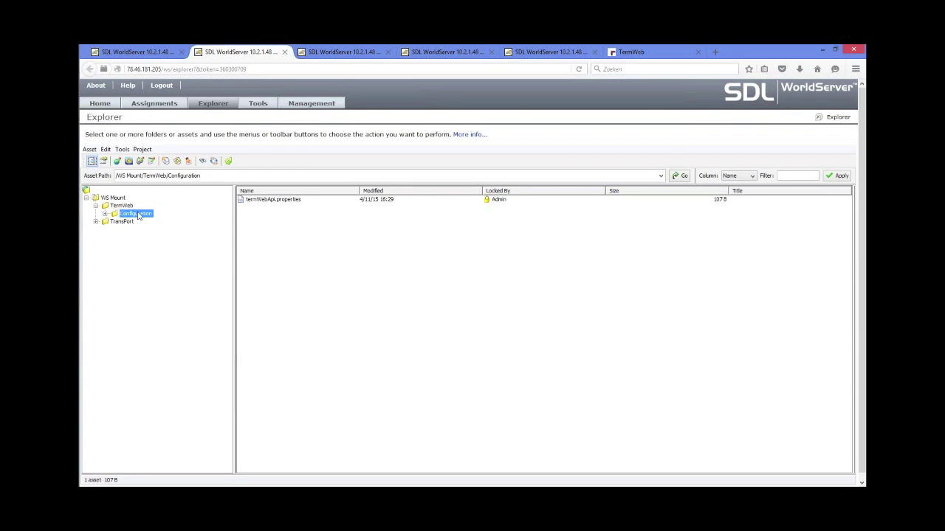
- View the contents of termWebApi.properties in the TermWeb Configuration folder, highlight its web endpoint and login settings, and close the viewer
click(266, 202)
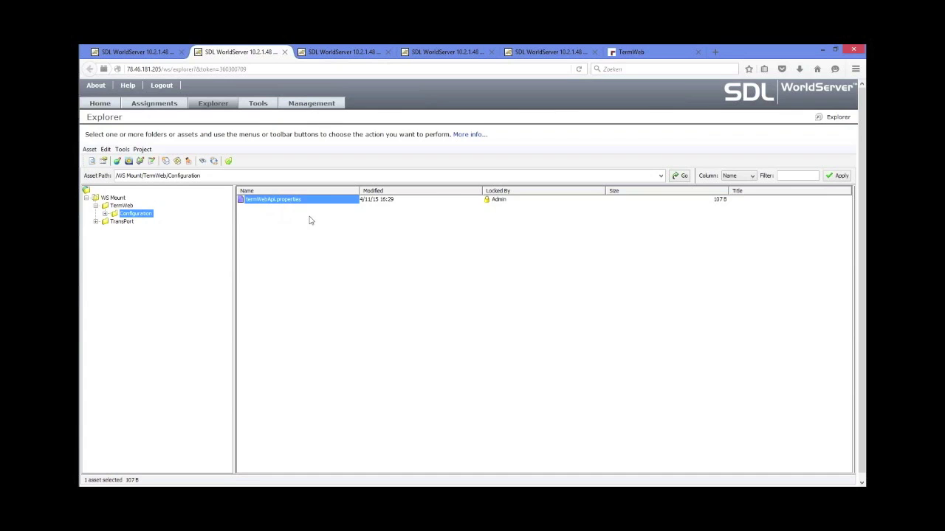
right_click(258, 204)
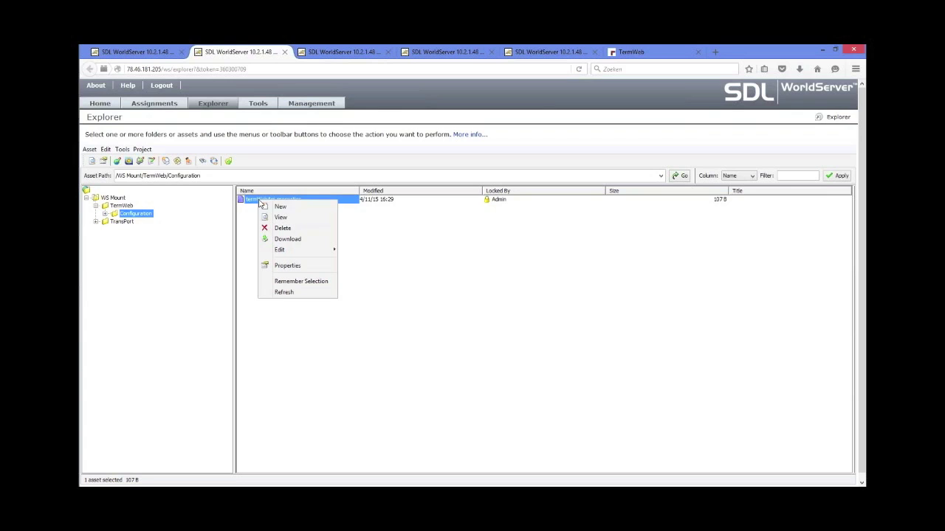
click(288, 218)
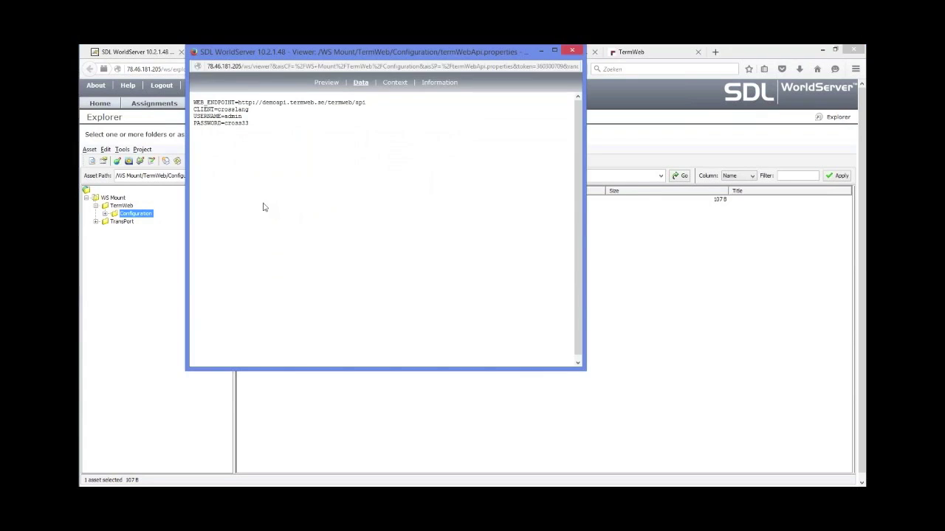
drag(239, 102, 366, 103)
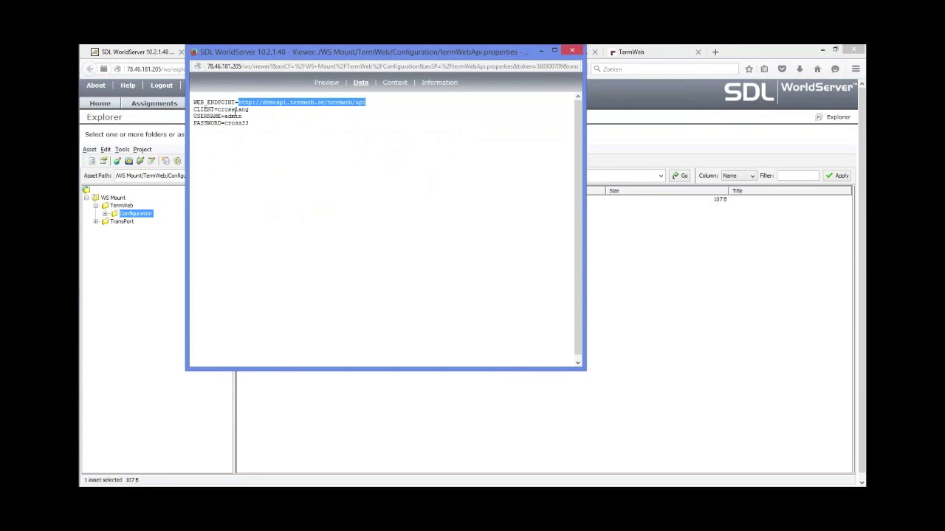
drag(229, 108, 231, 123)
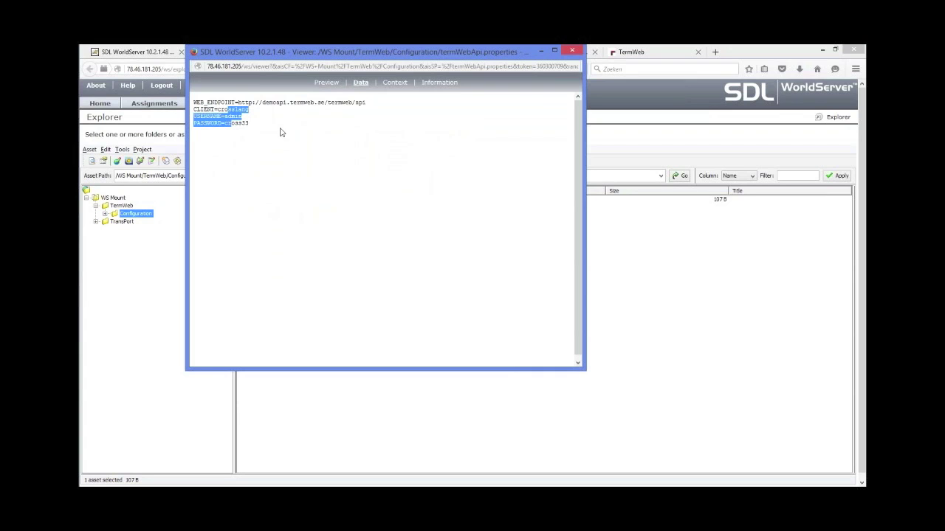
click(572, 50)
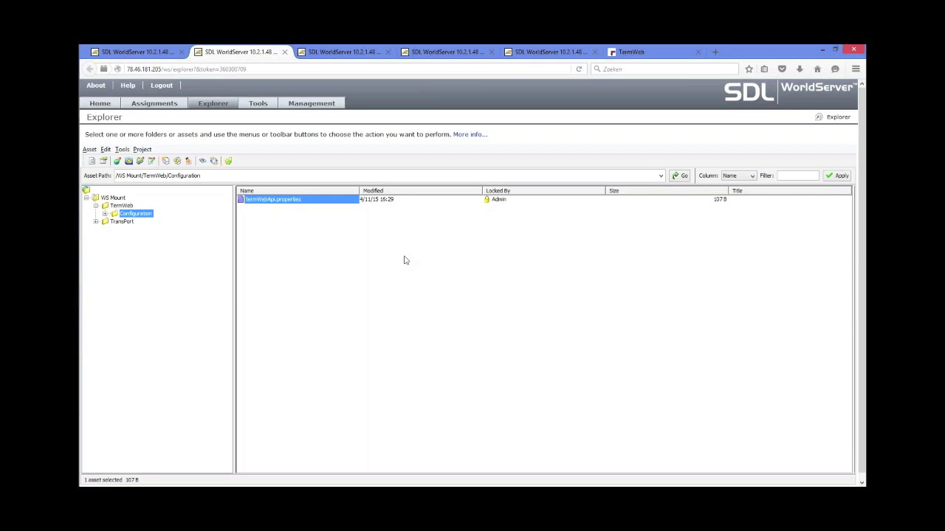
- Show the Business Rule Clauses component type in the administration's Customization settings
click(325, 105)
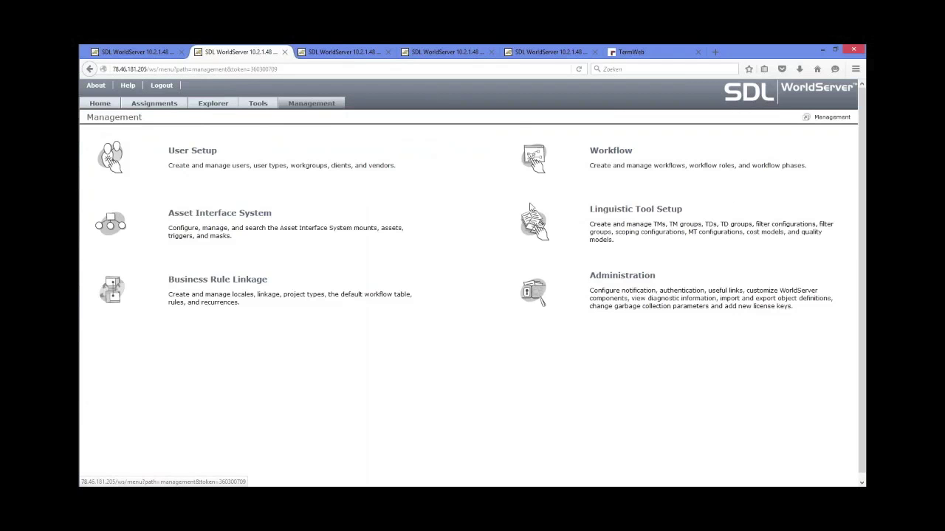
click(624, 278)
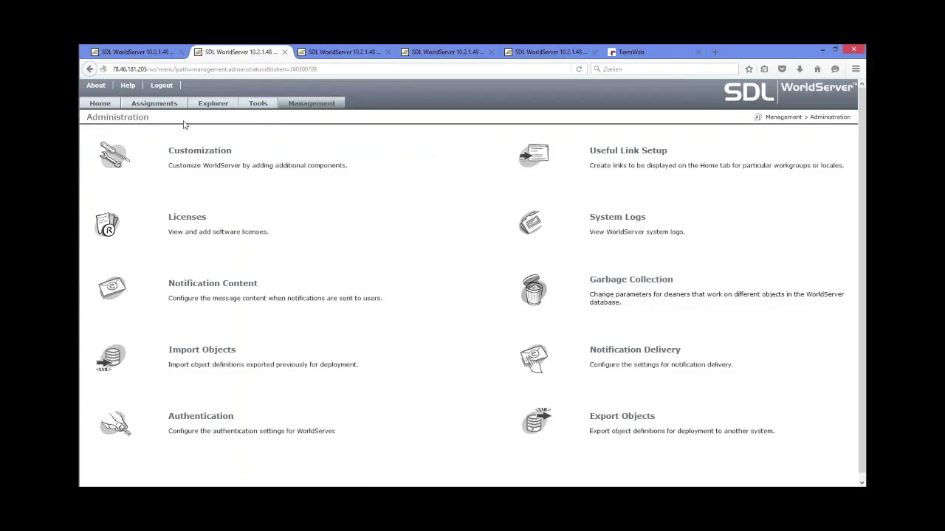
click(206, 153)
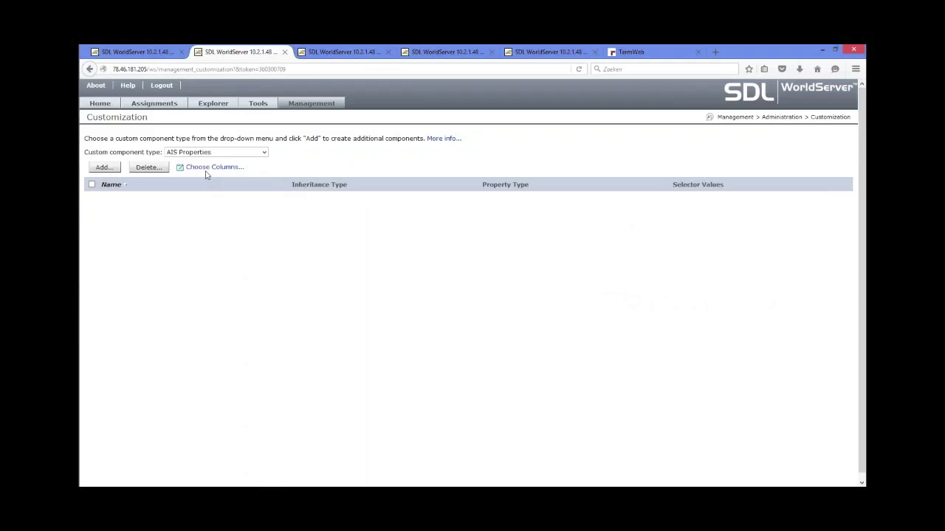
click(228, 153)
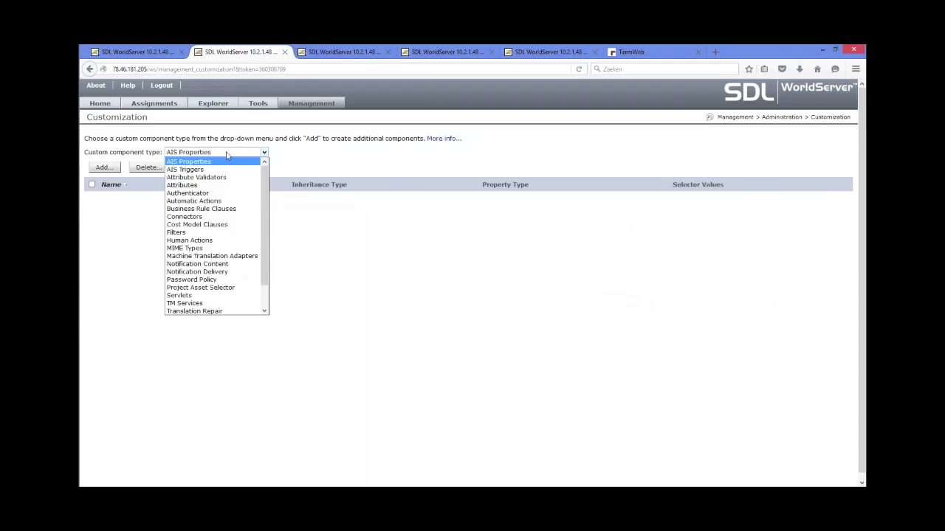
click(222, 210)
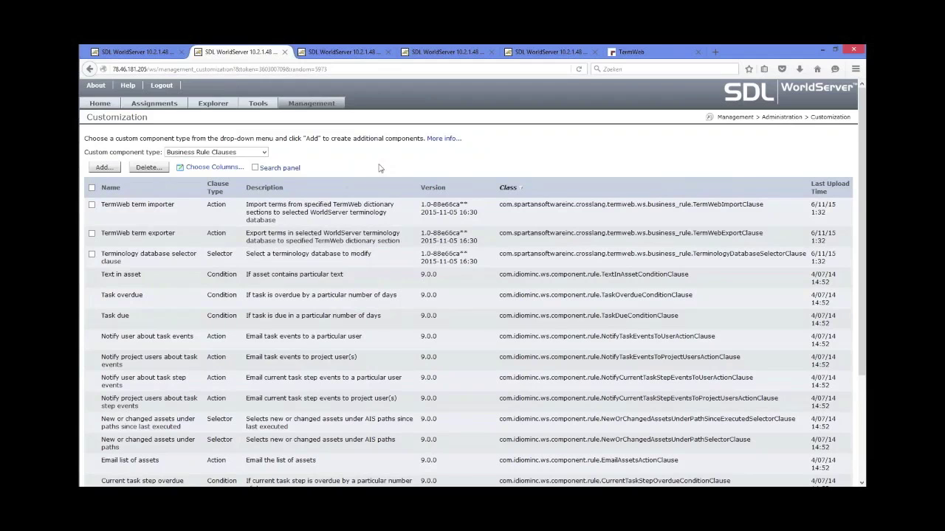
- View and cancel the upload form for a custom business rule clause, and review the clause list before returning to the Management overview
click(104, 168)
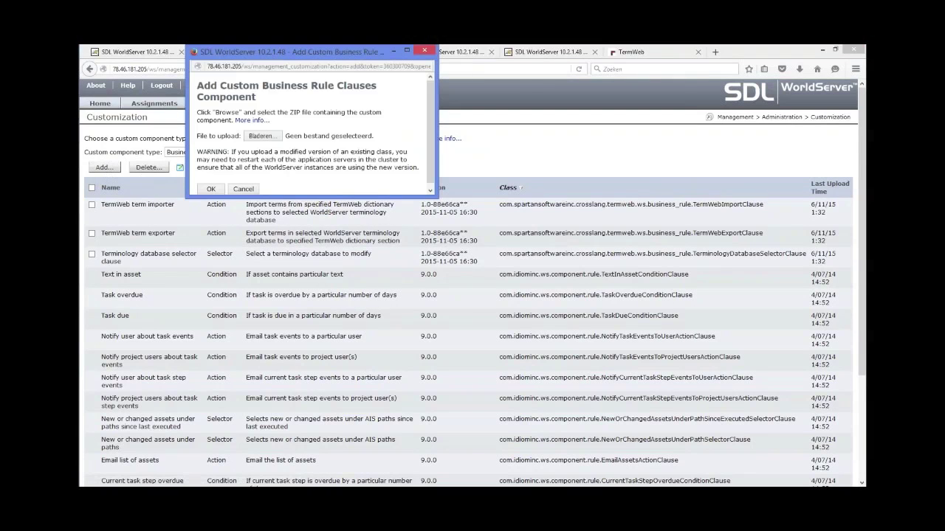
click(249, 189)
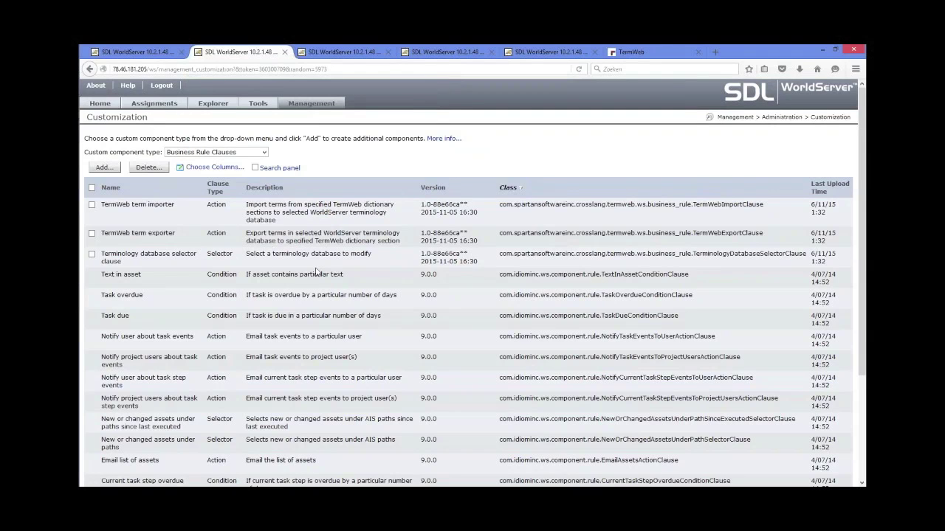
scroll(316, 273, down, 3)
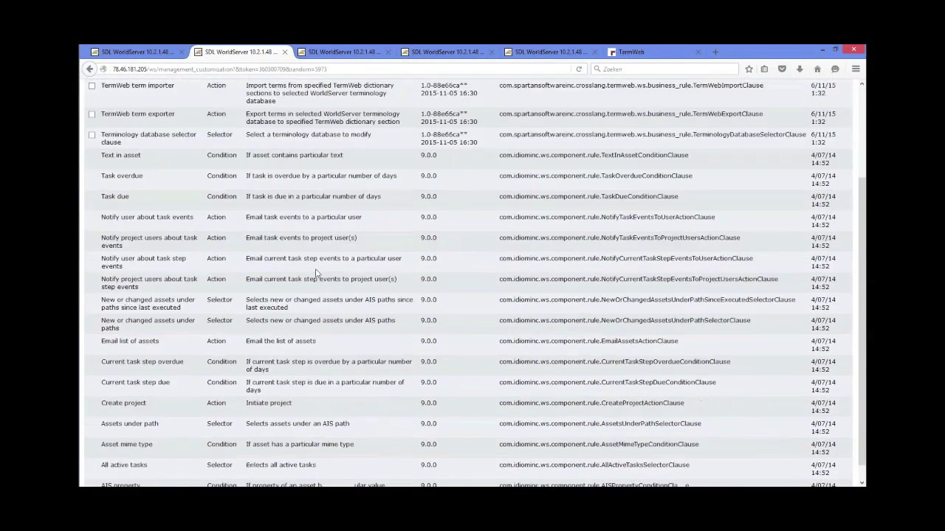
scroll(194, 213, up, 3)
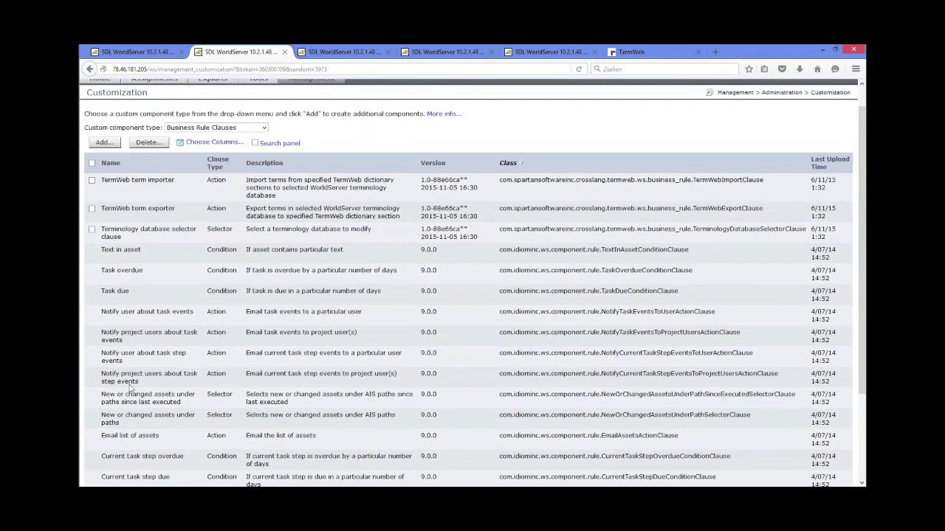
scroll(200, 287, up, 1)
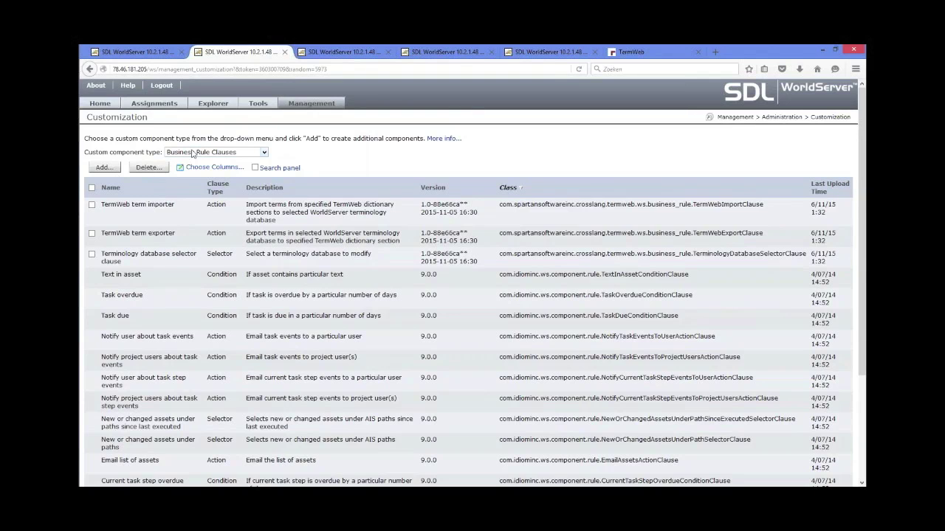
click(319, 107)
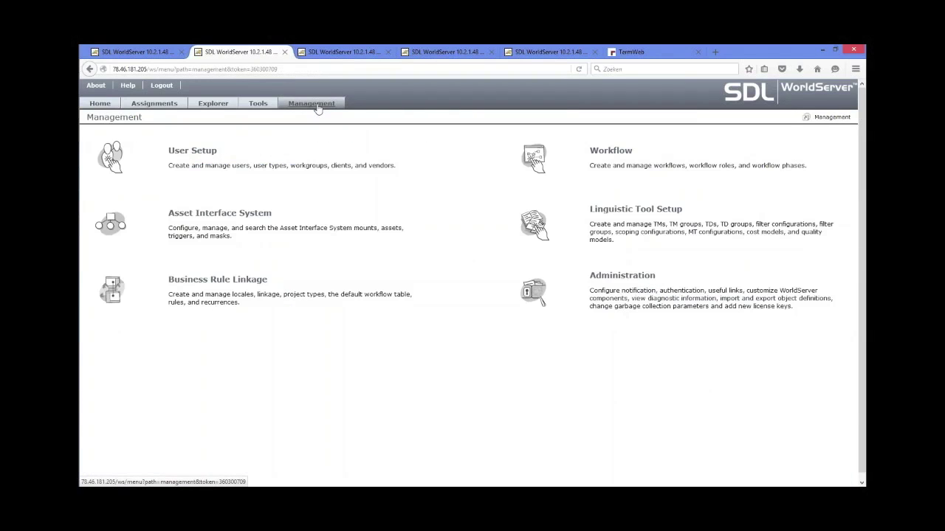